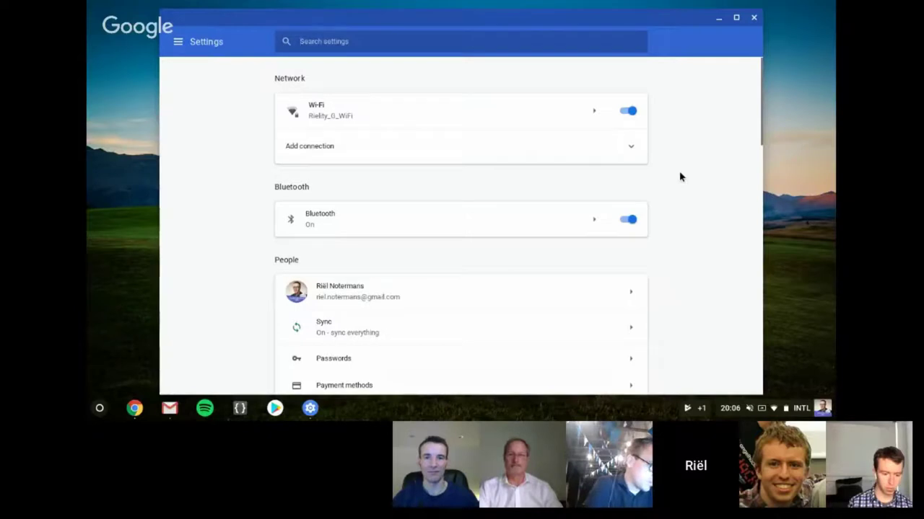
# Turn on Linux (Beta) in the Chromebook settings and start its installation.
pyautogui.press('End')
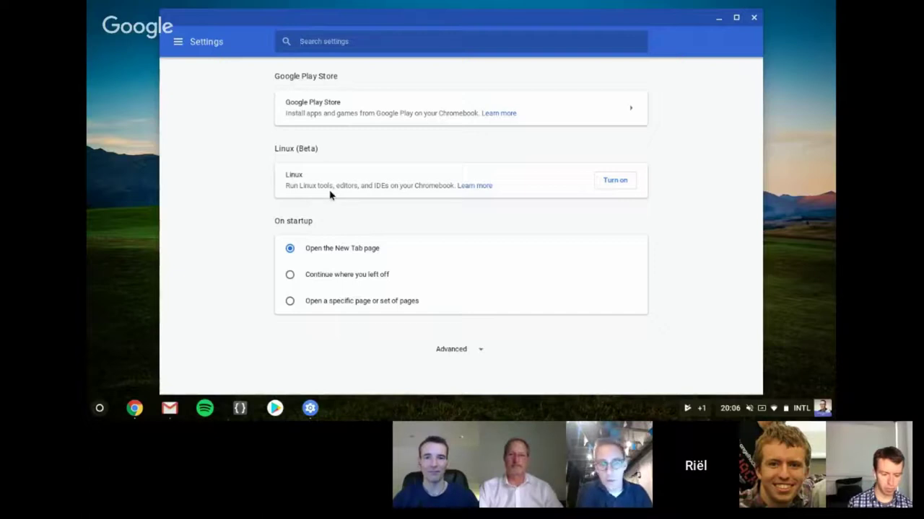
pyautogui.click(616, 185)
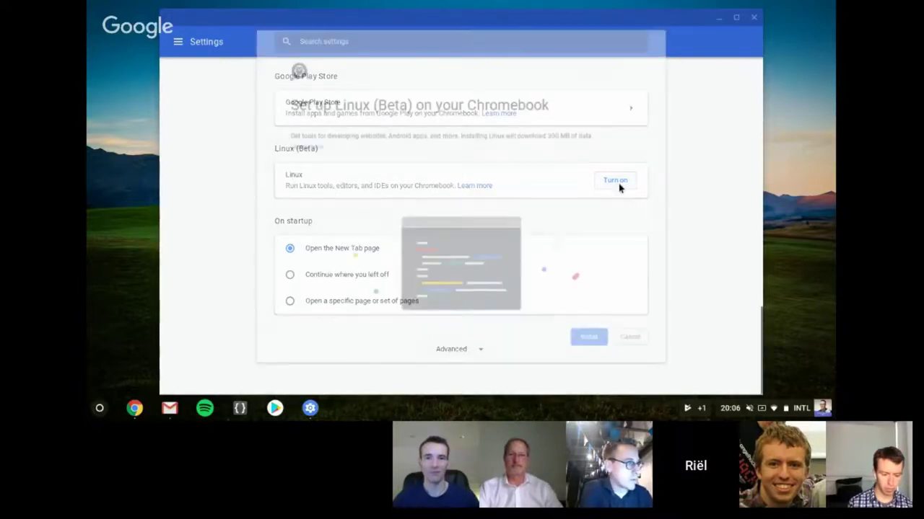
pyautogui.click(592, 342)
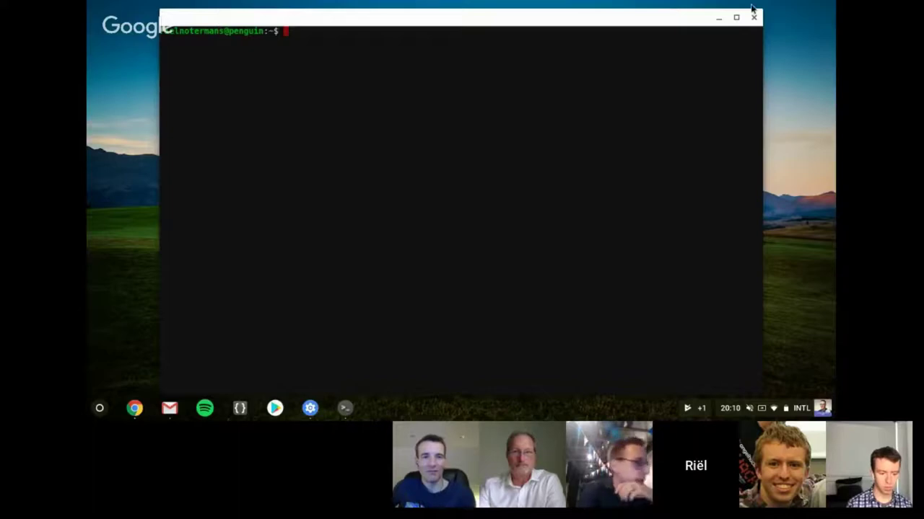
# Launch the Files app, close the Linux terminal and Settings windows, and show the Linux files folder.
pyautogui.click(99, 409)
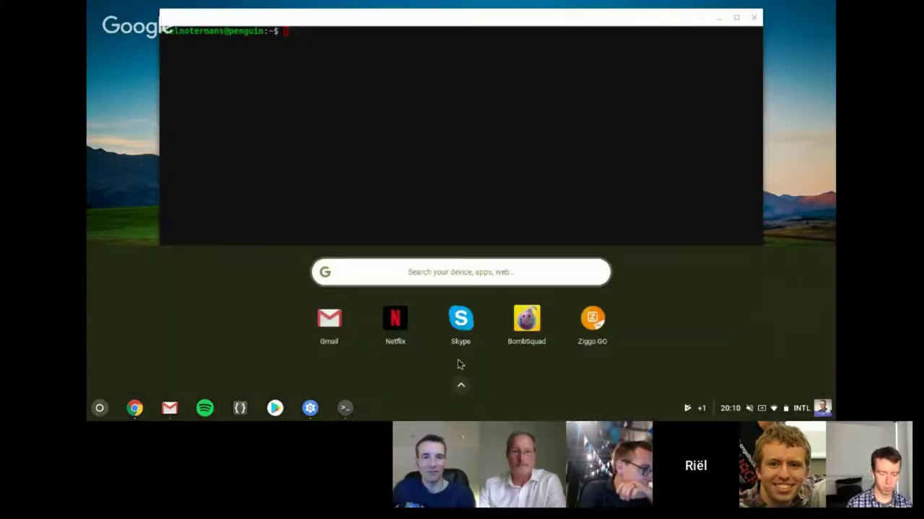
pyautogui.click(460, 385)
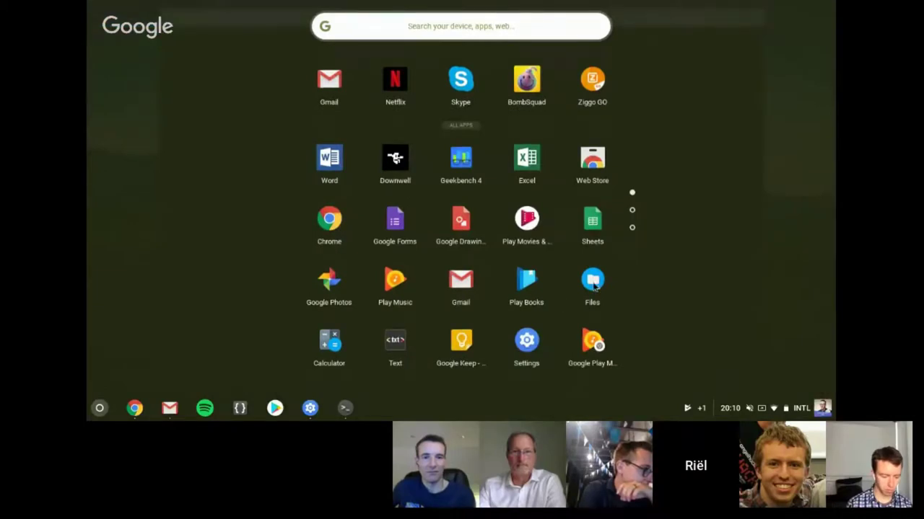
pyautogui.click(593, 281)
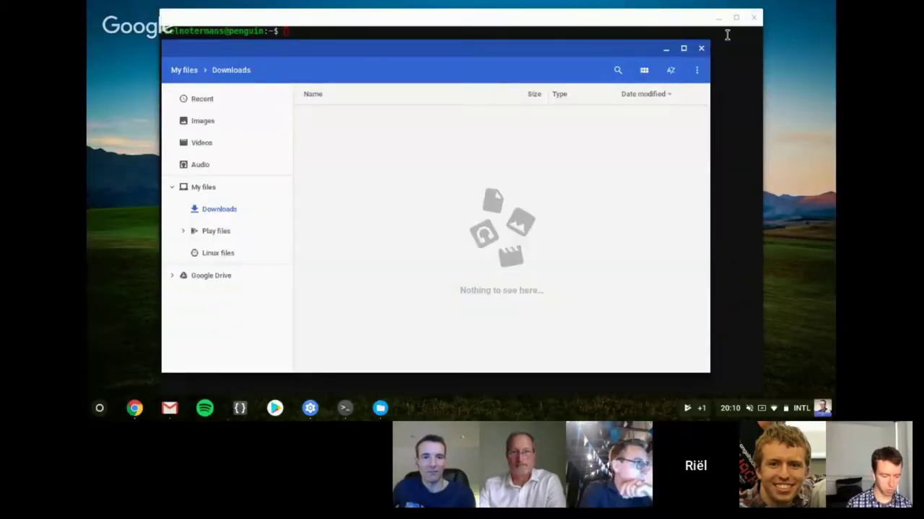
pyautogui.click(754, 18)
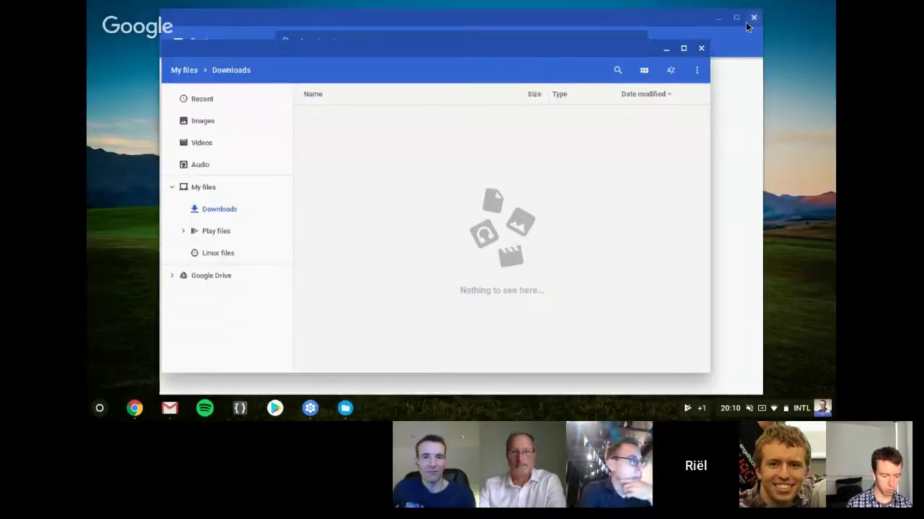
pyautogui.click(753, 17)
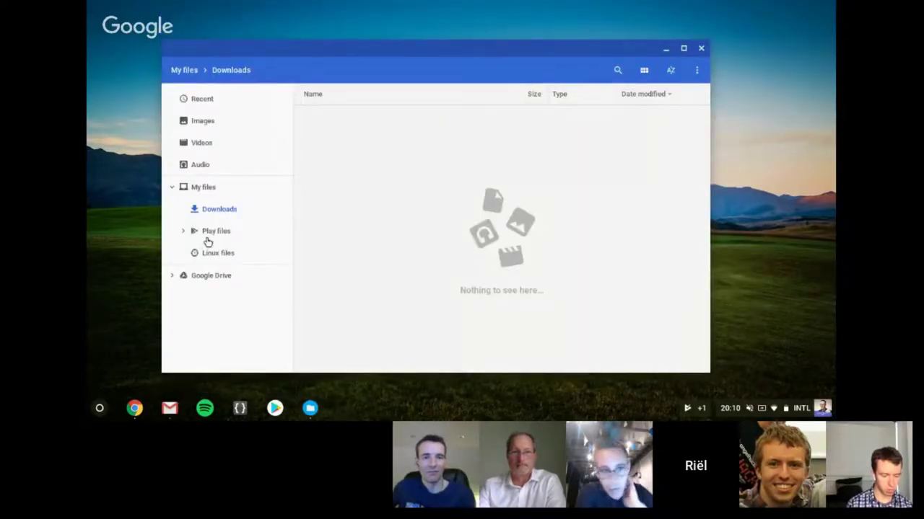
pyautogui.click(218, 254)
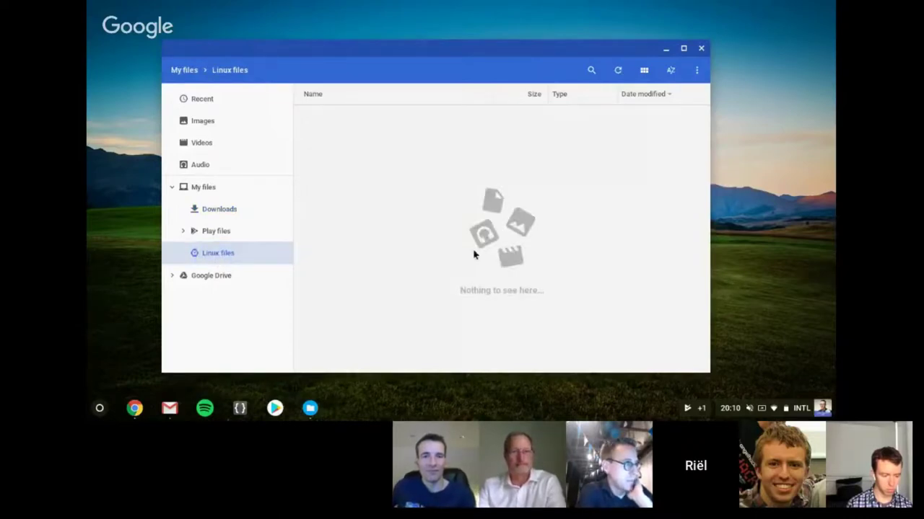
pyautogui.click(171, 410)
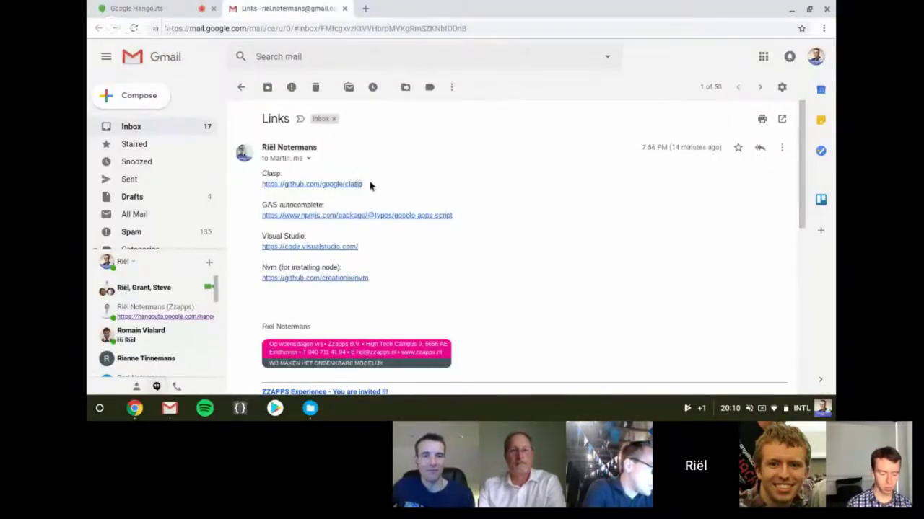
pyautogui.moveTo(370, 186); pyautogui.dragTo(415, 187)
pyautogui.click(442, 187)
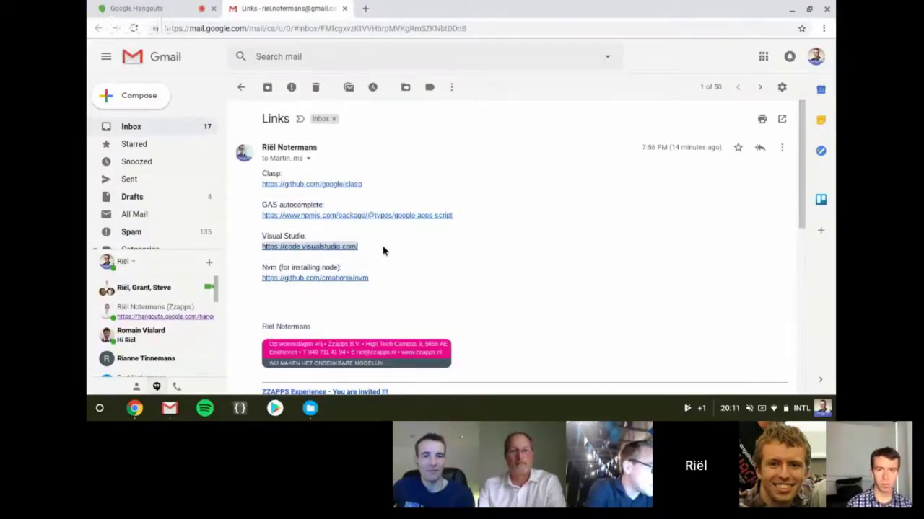
pyautogui.moveTo(382, 250)
pyautogui.mouseDown()
pyautogui.moveTo(262, 249)
pyautogui.moveTo(366, 249)
pyautogui.mouseUp()
pyautogui.hotkey('ctrl', 'c')
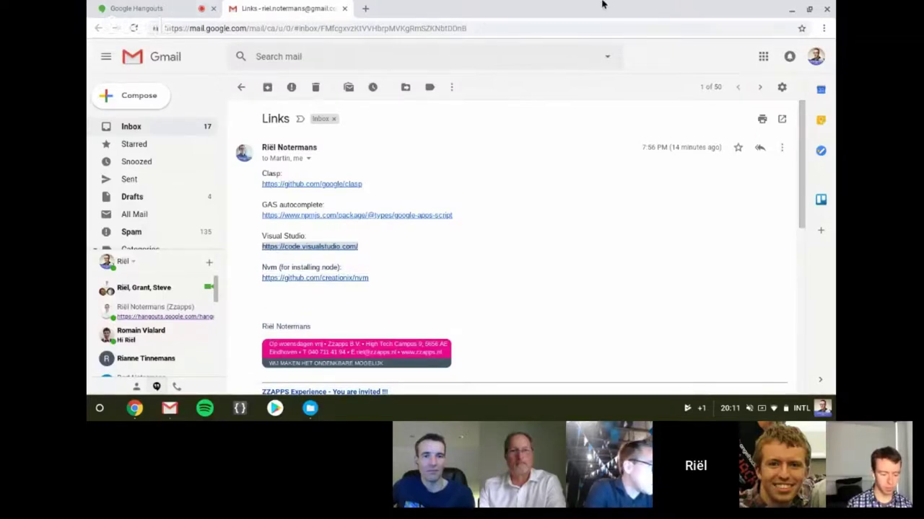
pyautogui.click(365, 9)
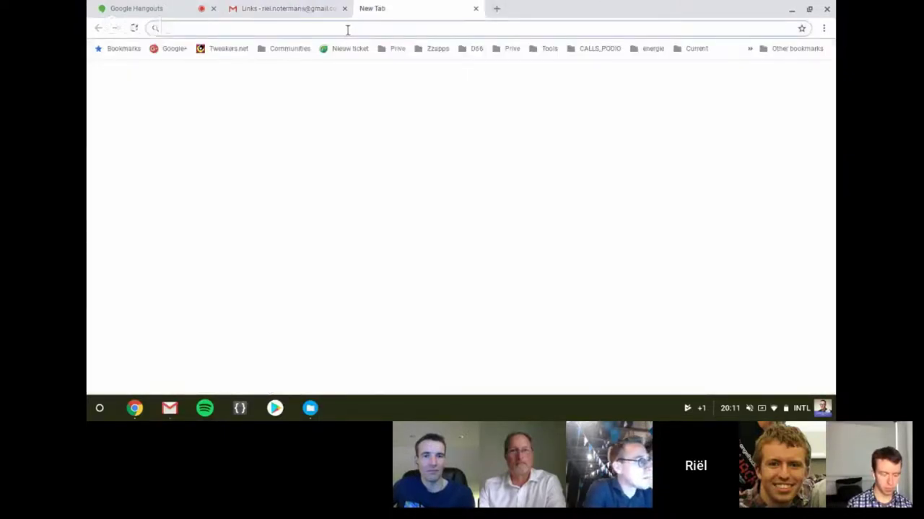
pyautogui.hotkey('ctrl', 'v')
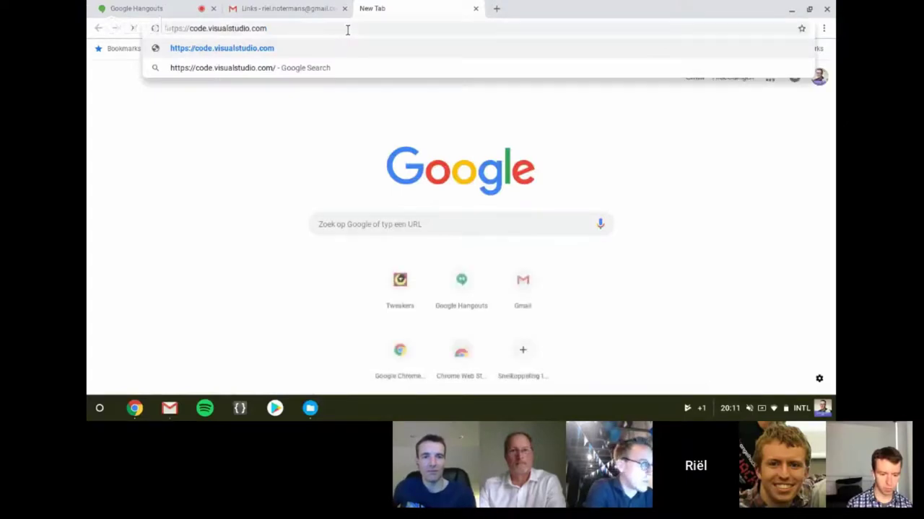
pyautogui.press('Return')
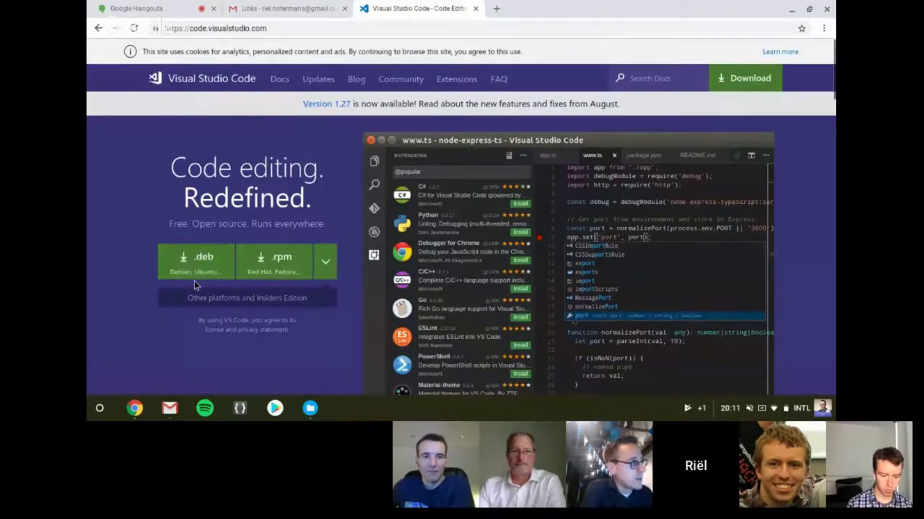
# Download the .deb package of Visual Studio Code and copy it from Downloads into Linux files using the Files app.
pyautogui.click(206, 258)
pyautogui.click(205, 257)
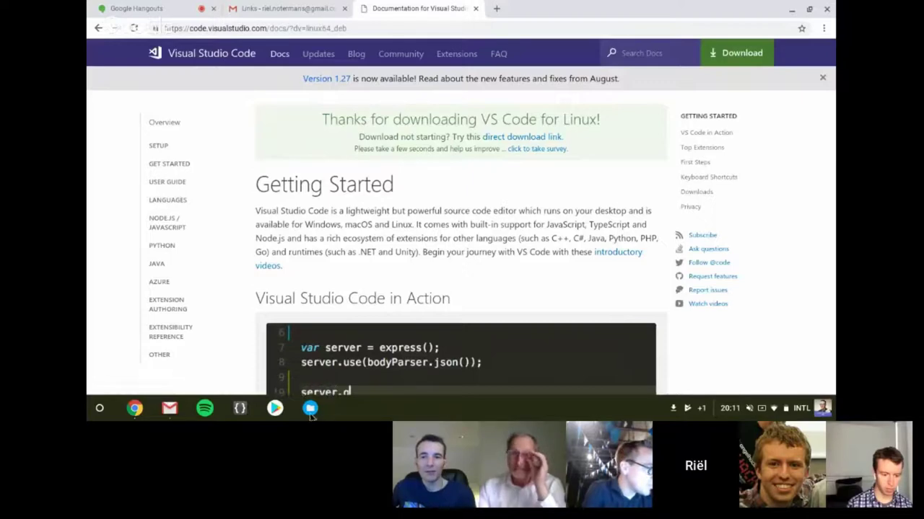
pyautogui.click(310, 409)
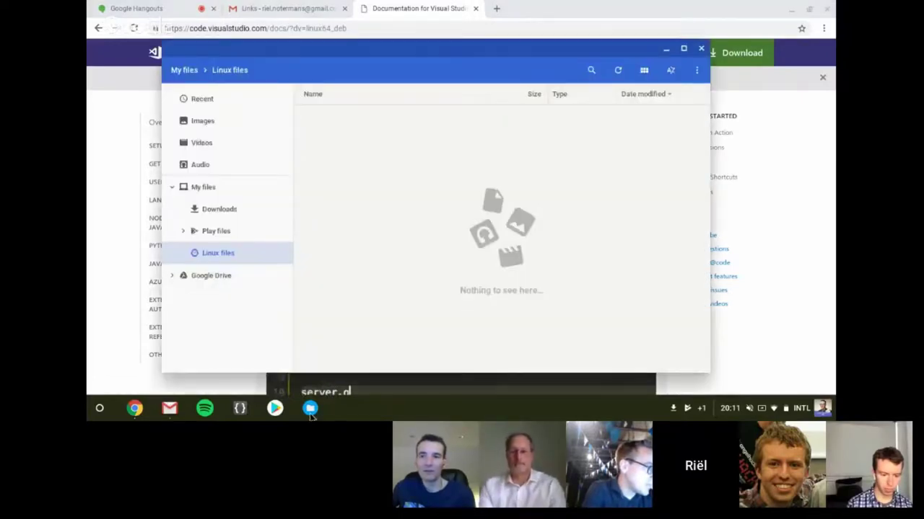
pyautogui.click(224, 216)
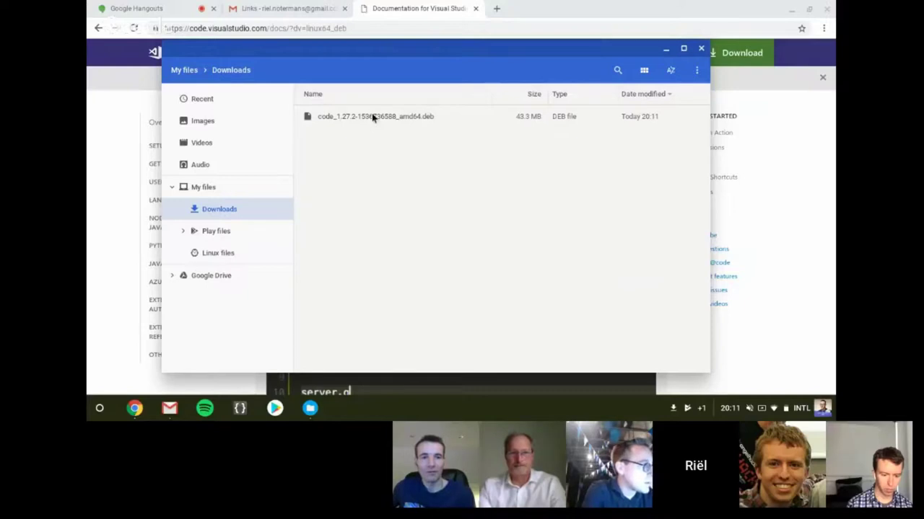
pyautogui.moveTo(373, 116); pyautogui.dragTo(225, 252)
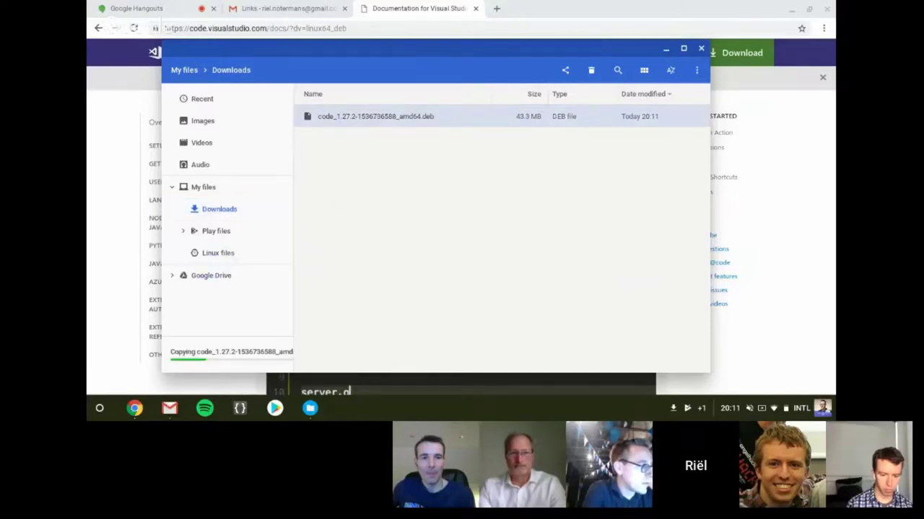
# Install the Visual Studio Code .deb package from Linux files with Linux (Beta).
pyautogui.click(218, 253)
pyautogui.rightClick(363, 117)
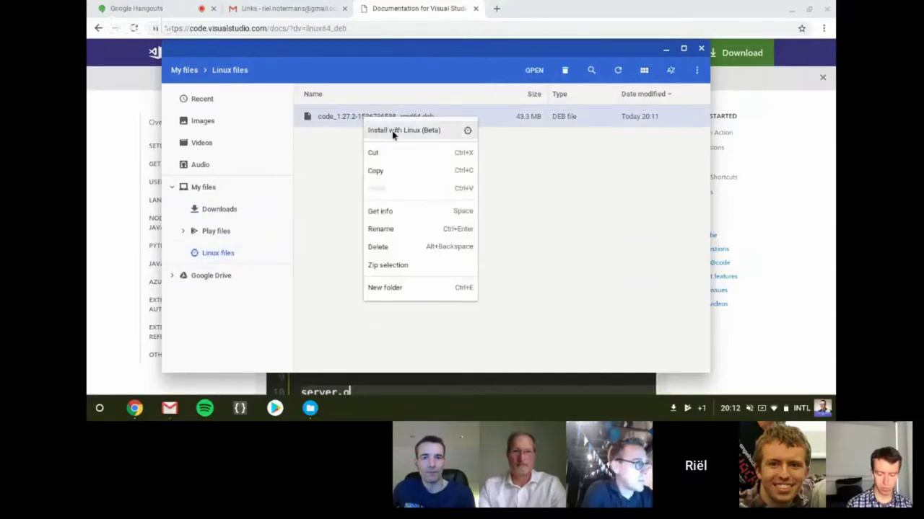
pyautogui.doubleClick(348, 123)
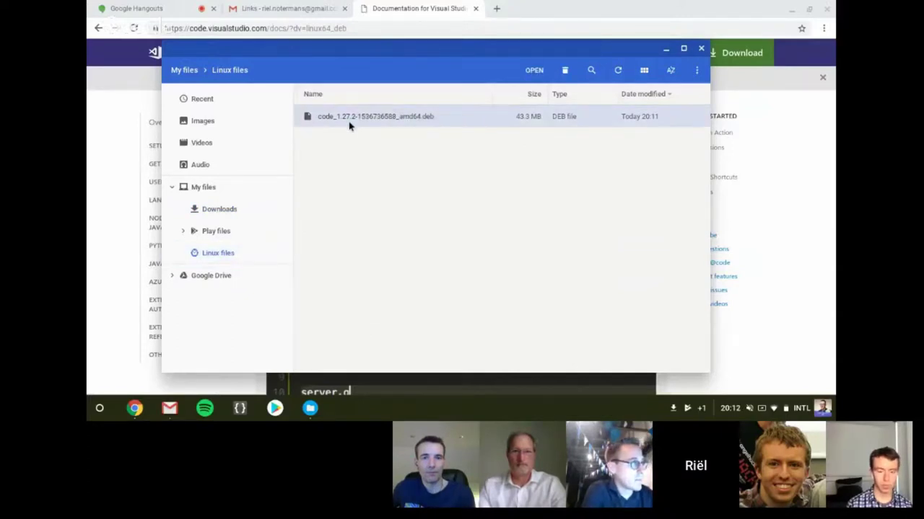
pyautogui.click(484, 243)
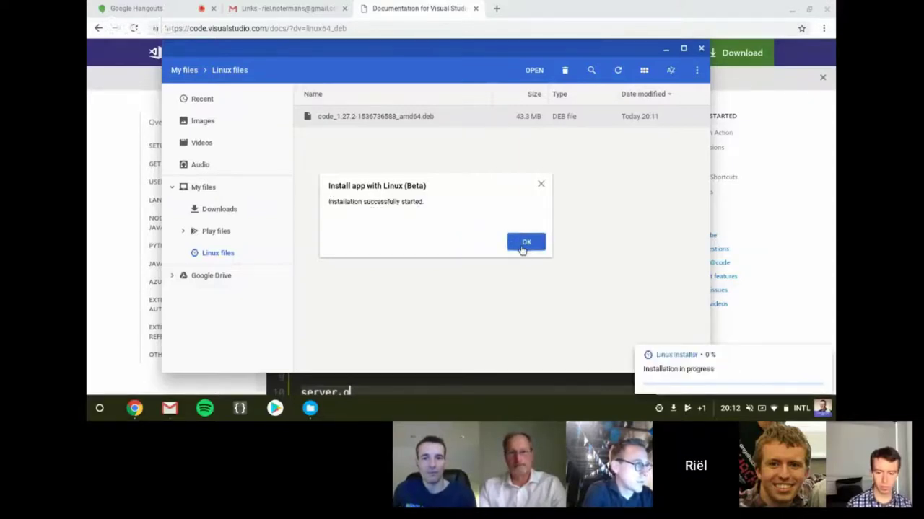
pyautogui.click(525, 243)
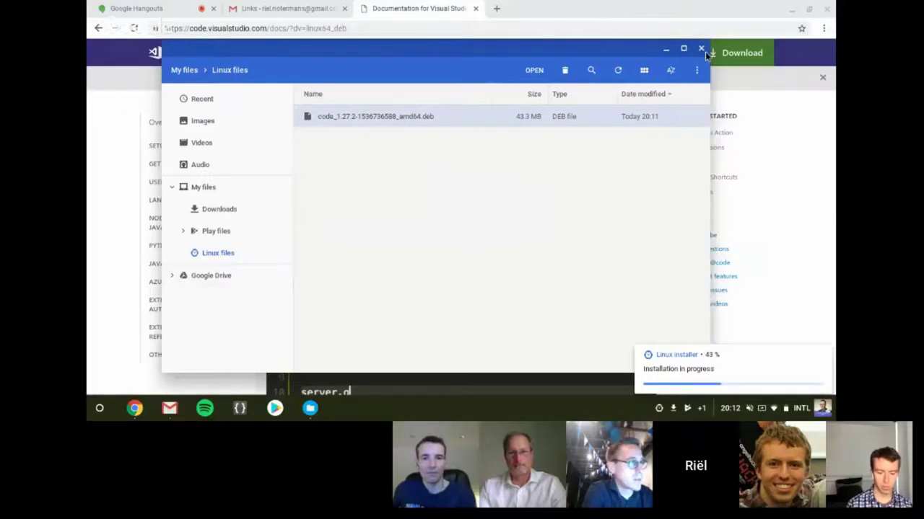
# Minimize the browser window and launch Visual Studio Code from the app launcher.
pyautogui.click(789, 10)
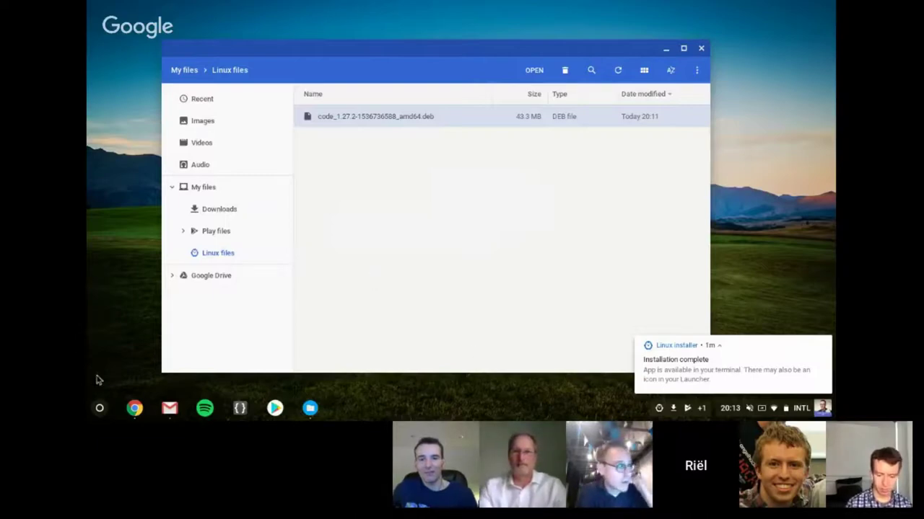
pyautogui.click(99, 410)
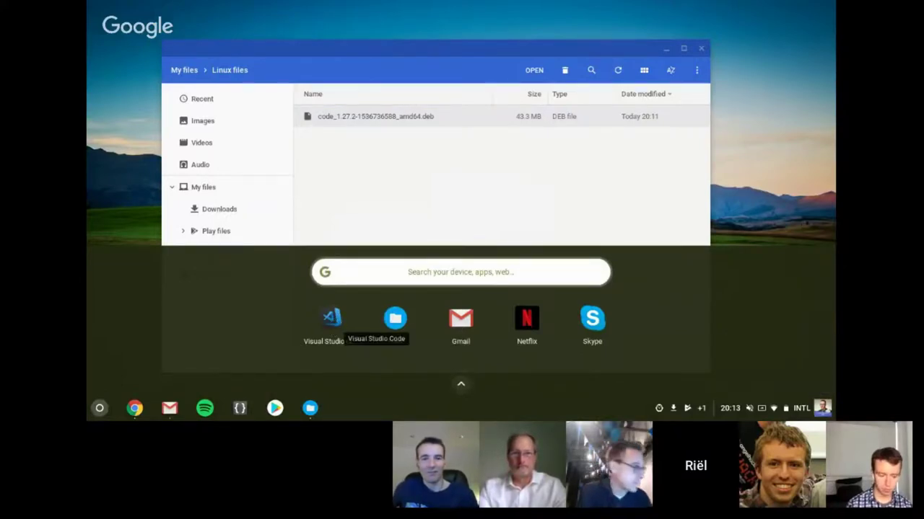
pyautogui.click(332, 320)
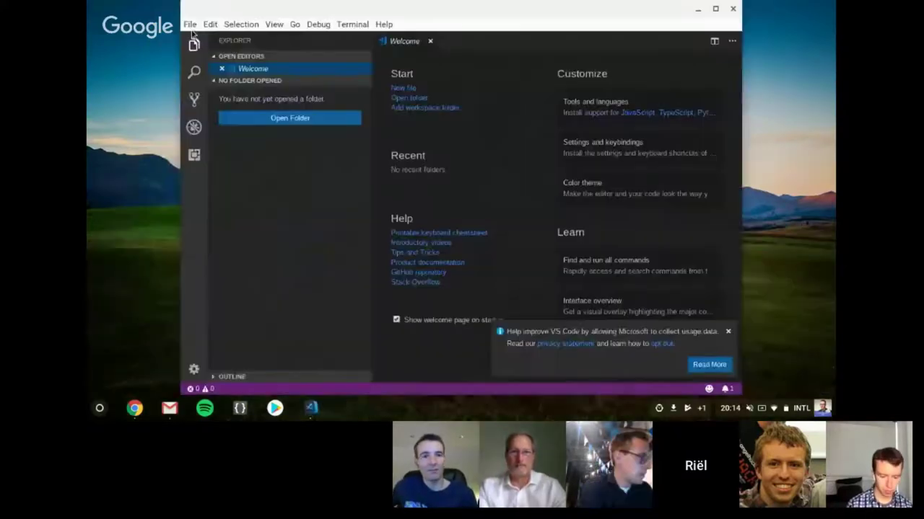
# Open the clasp folder from the home directory as the project folder and maximize the editor window.
pyautogui.click(274, 120)
pyautogui.click(167, 49)
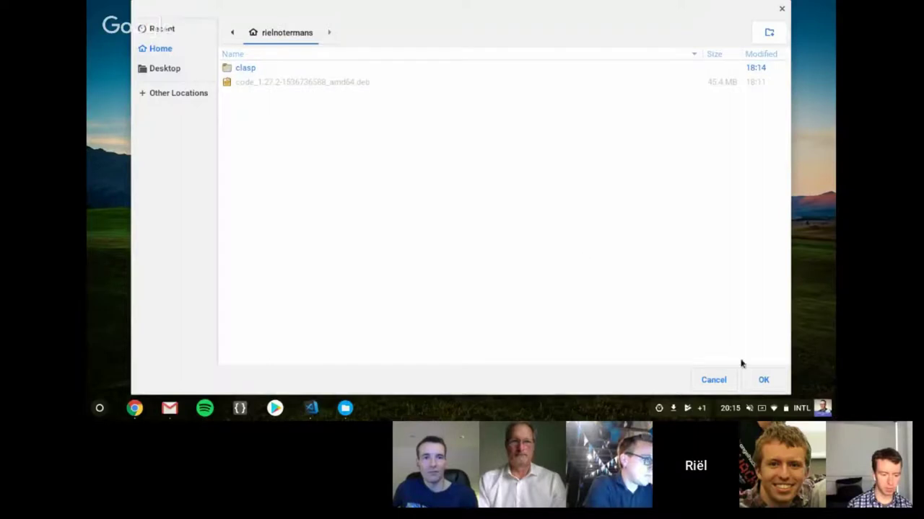
pyautogui.click(763, 379)
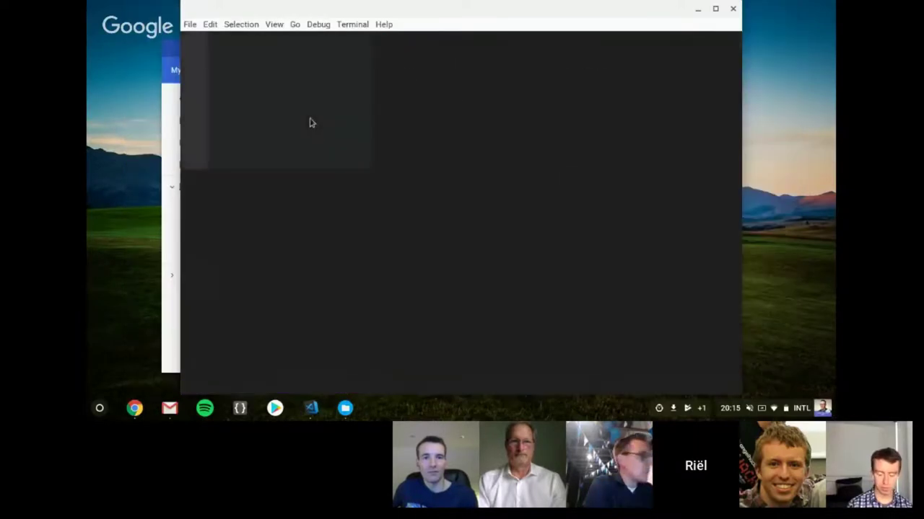
pyautogui.click(716, 10)
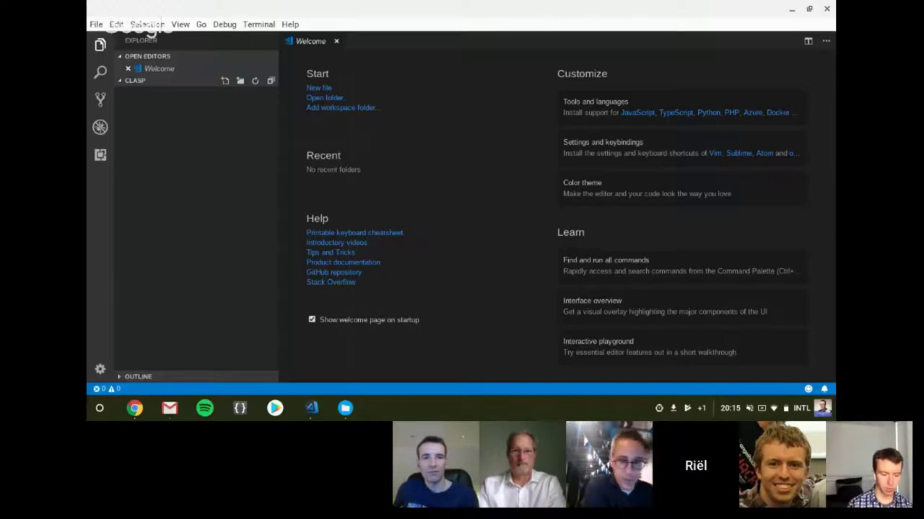
# Show the integrated terminal and run the node command to check for Node.js.
pyautogui.hotkey('ctrl', '`')
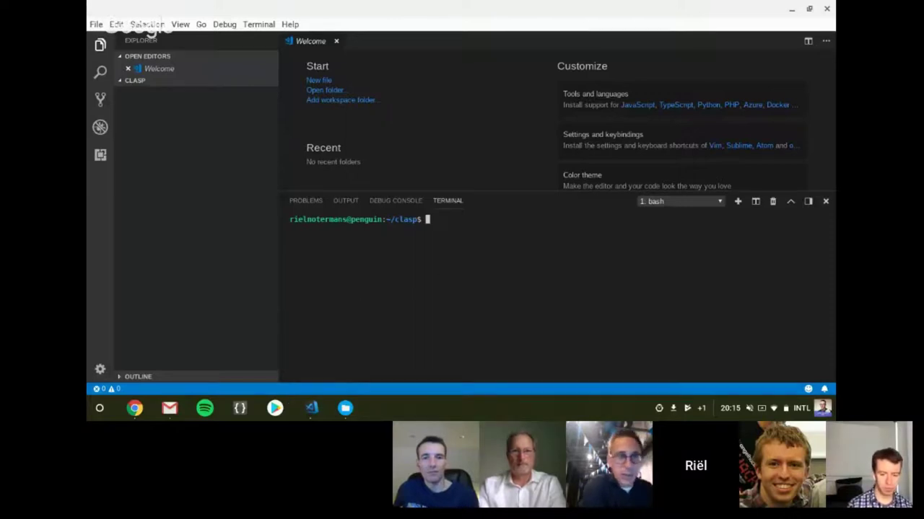
pyautogui.write('node')
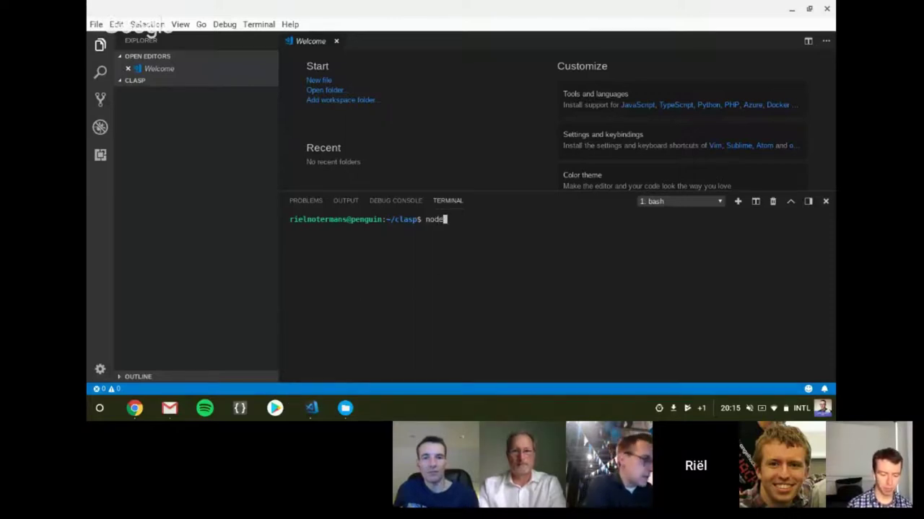
pyautogui.press('Return')
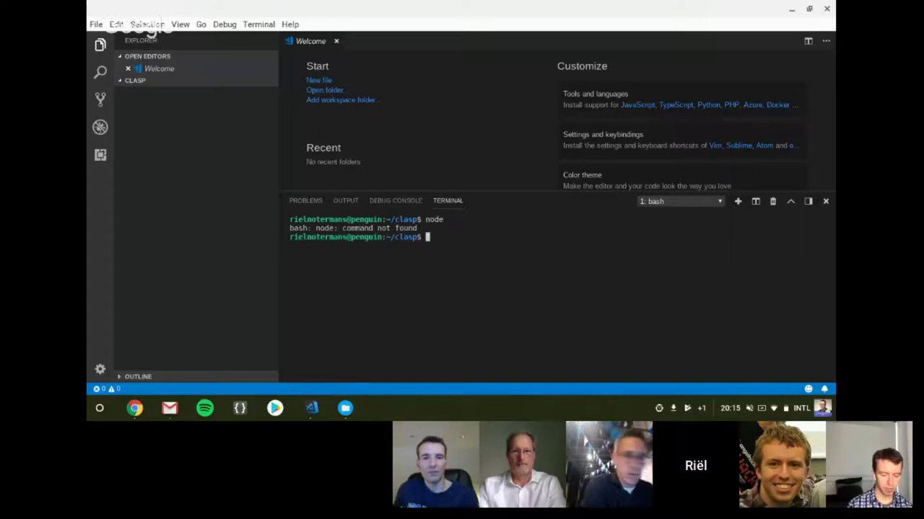
pyautogui.hotkey('alt', 'Tab')
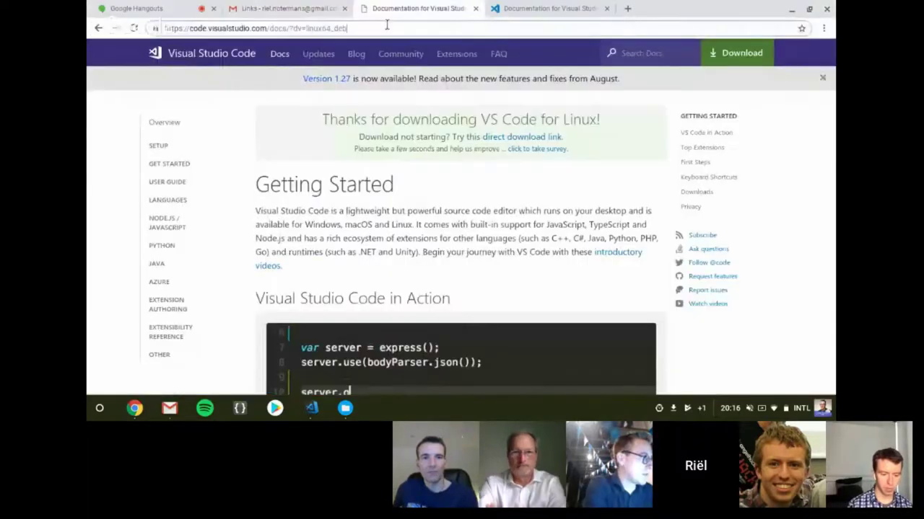
pyautogui.write('https://github.com/creationix/nvm')
pyautogui.press('Return')
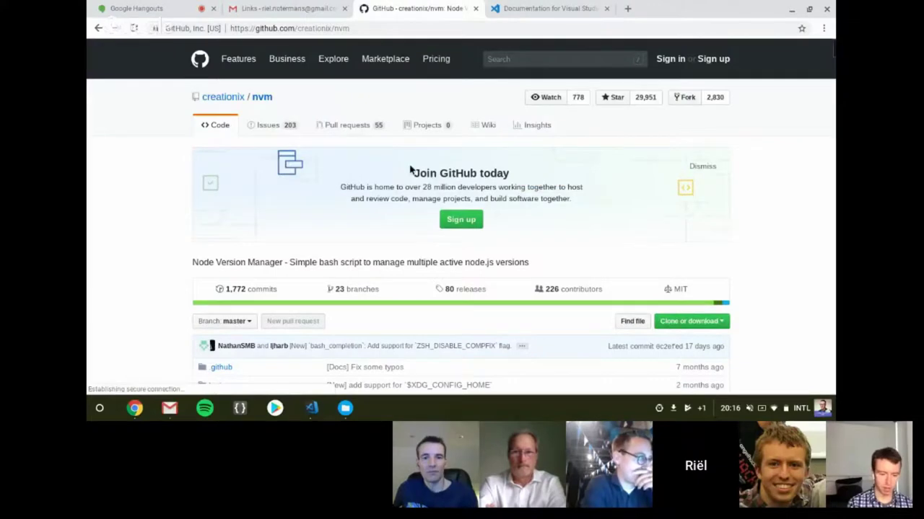
pyautogui.scroll(-6, 410, 170)
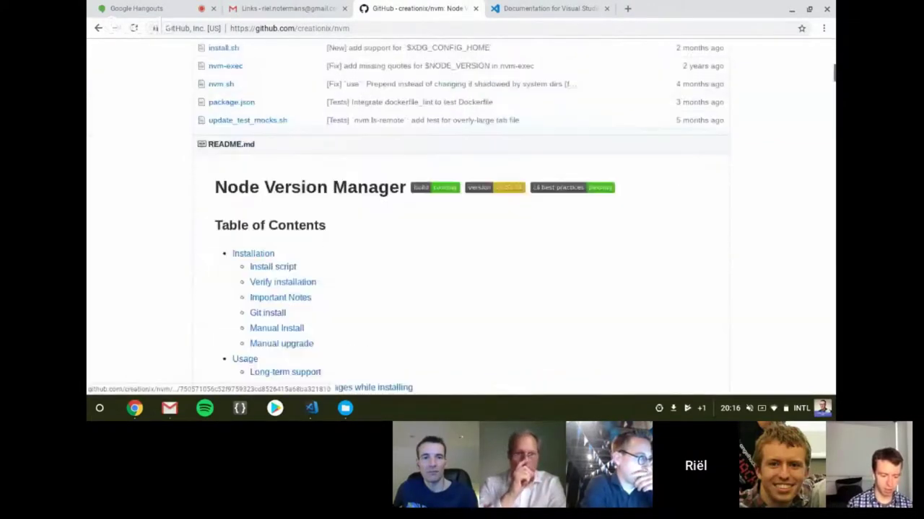
# Copy the cURL command for nvm v0.33.11 from the Install script section of the nvm README.
pyautogui.scroll(-8, 386, 256)
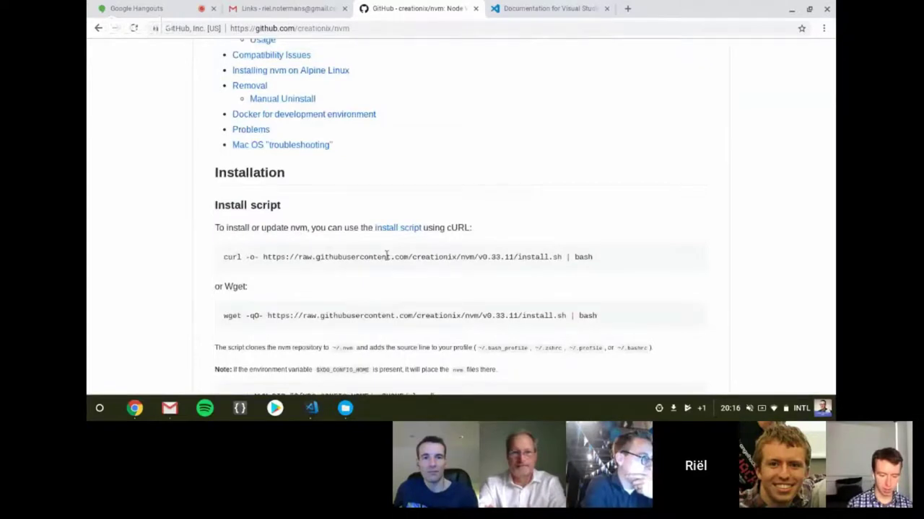
pyautogui.tripleClick(386, 256)
pyautogui.rightClick(386, 257)
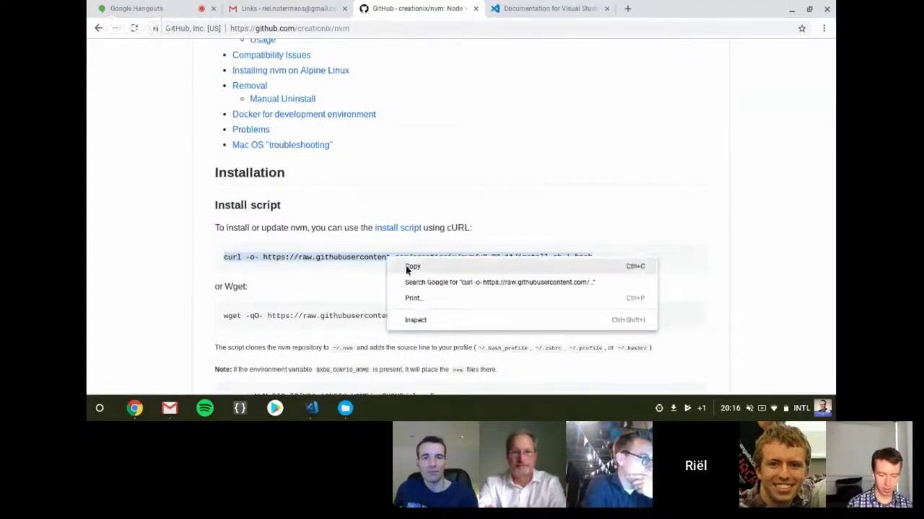
pyautogui.click(410, 266)
pyautogui.scroll(-1, 431, 241)
pyautogui.scroll(-4, 431, 241)
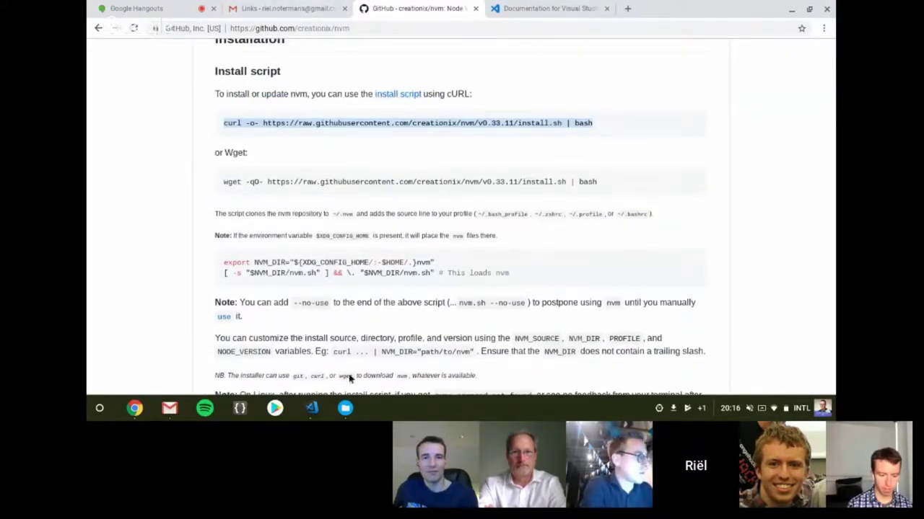
# Switch to Visual Studio Code and run the copied nvm install command in the integrated terminal.
pyautogui.click(311, 408)
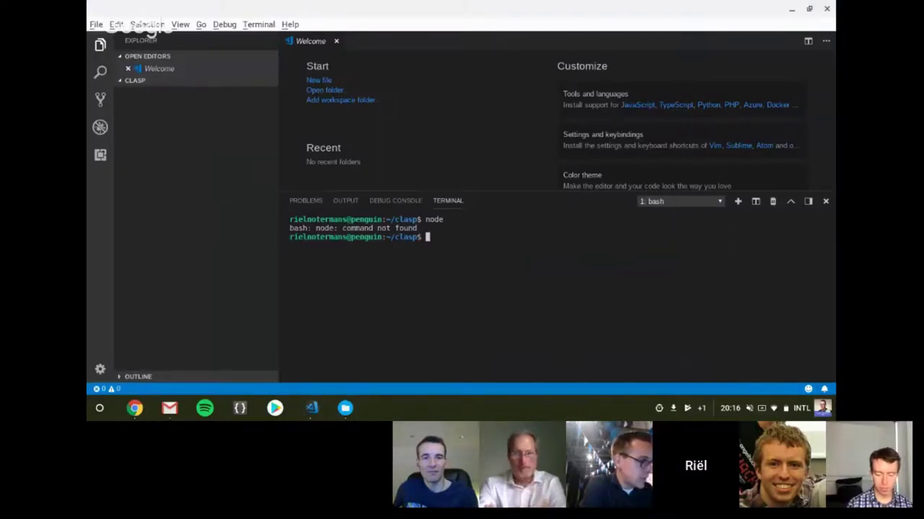
pyautogui.hotkey('ctrl', 'shift', 'v')
pyautogui.press('Return')
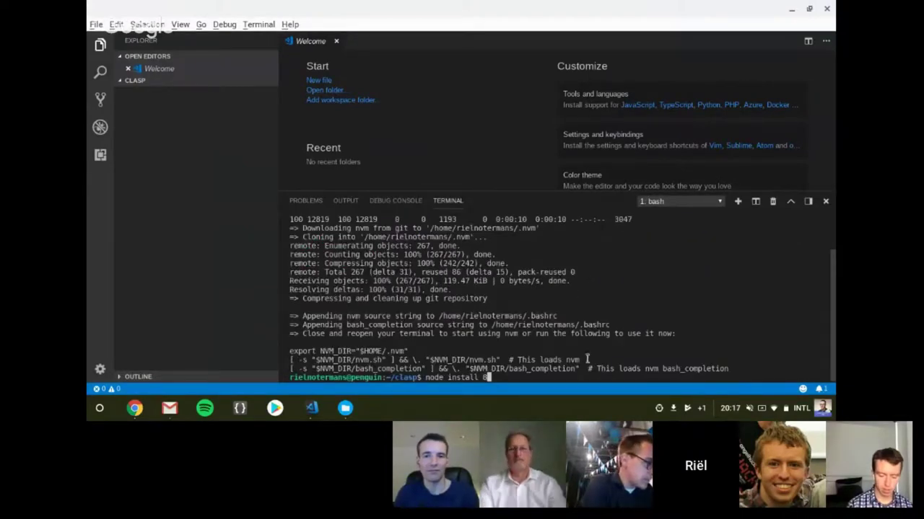
# Correct the pending node install 8 command to nvm install 8 and try to run it.
pyautogui.press('BackSpace')
pyautogui.press('Left')
pyautogui.press('Left')
pyautogui.press('Left')
pyautogui.press('Left')
pyautogui.press('Left')
pyautogui.press('Left')
pyautogui.press('Left')
pyautogui.press('Left')
pyautogui.press('Left')
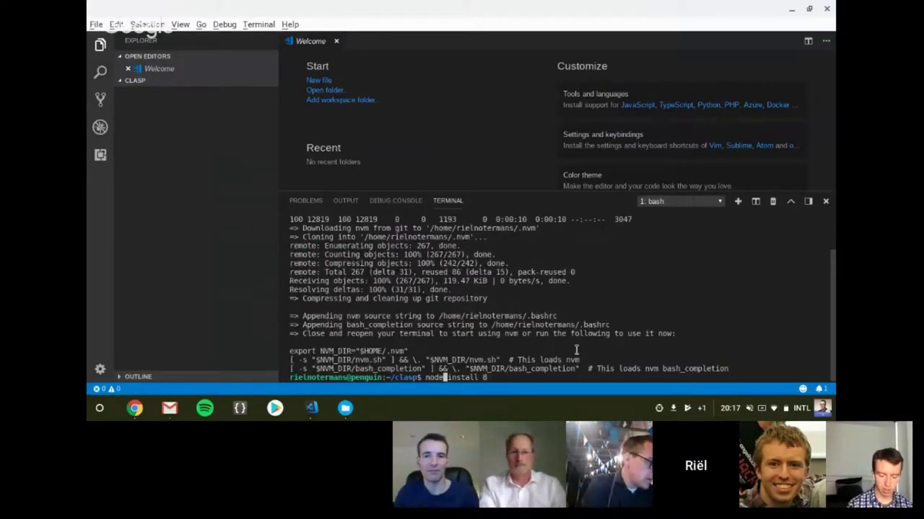
pyautogui.press('BackSpace')
pyautogui.press('BackSpace')
pyautogui.press('BackSpace')
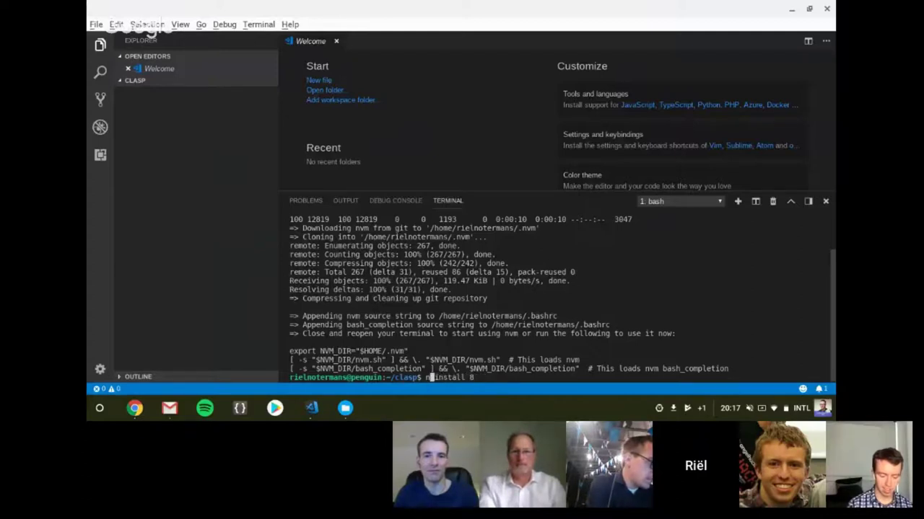
pyautogui.write('vm')
pyautogui.press('Return')
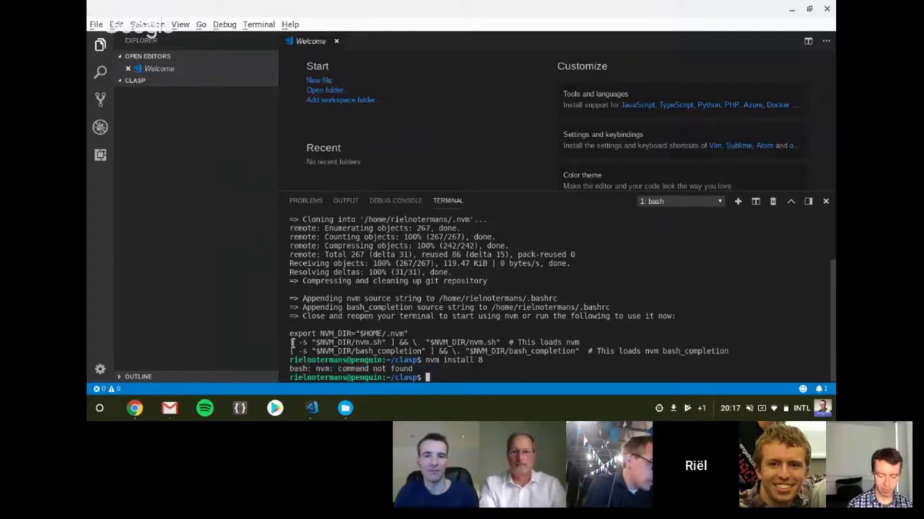
# Copy the three NVM_DIR lines from the installer output and run them in the terminal to load nvm.
pyautogui.moveTo(289, 334); pyautogui.dragTo(728, 351)
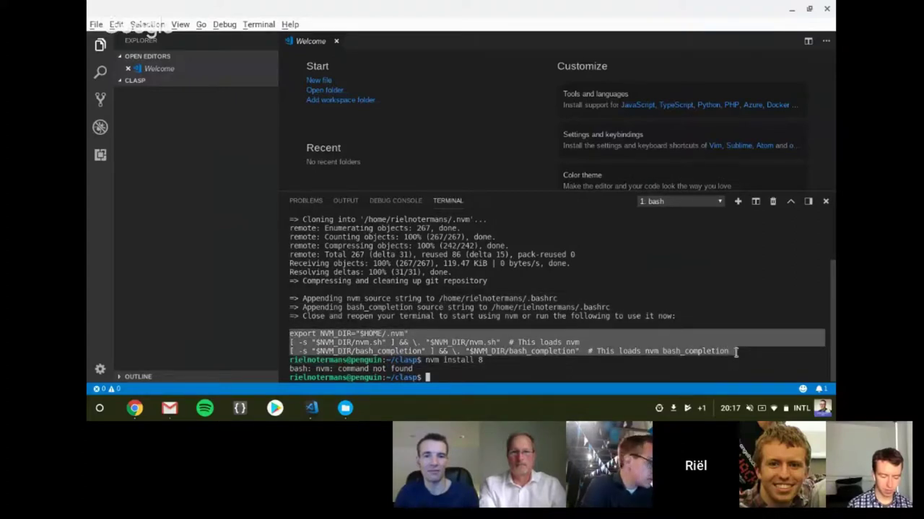
pyautogui.click(629, 368)
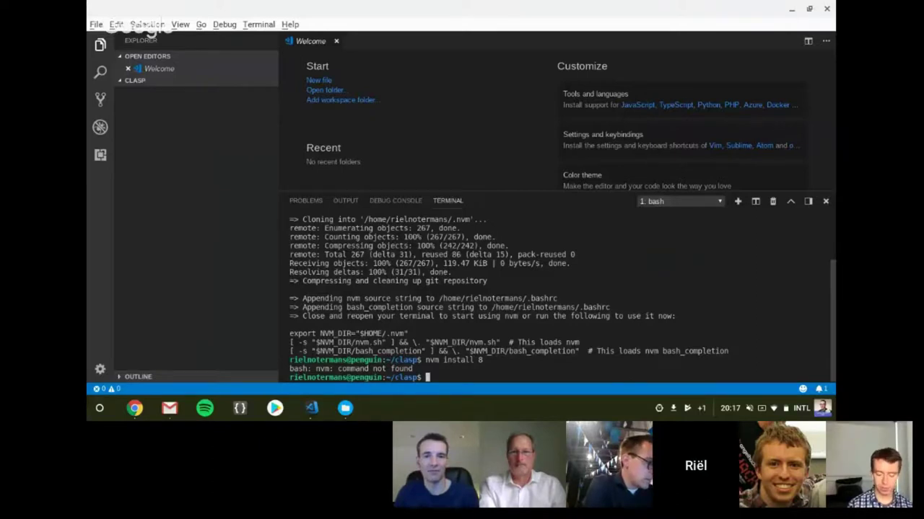
pyautogui.hotkey('ctrl', 'shift', 'v')
pyautogui.press('Return')
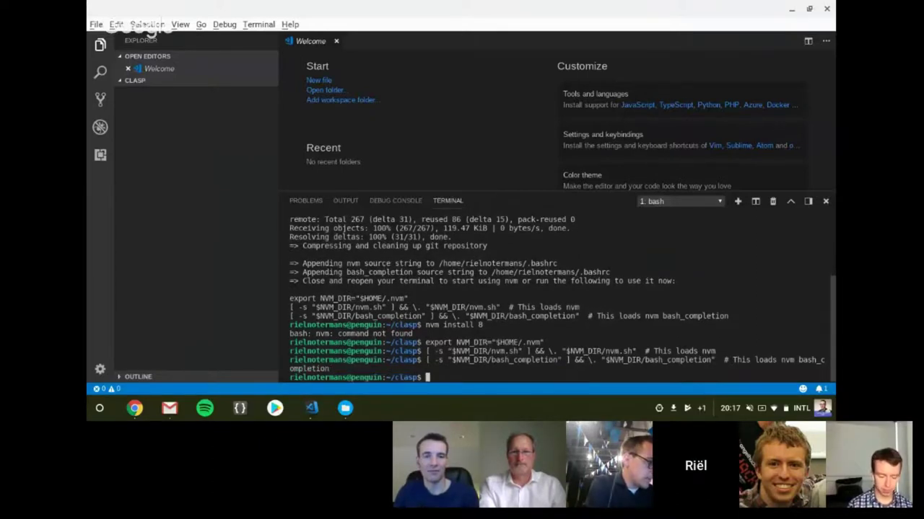
# Check that the nvm command works, and install Node.js 8 with nvm install 8.
pyautogui.write('nvm')
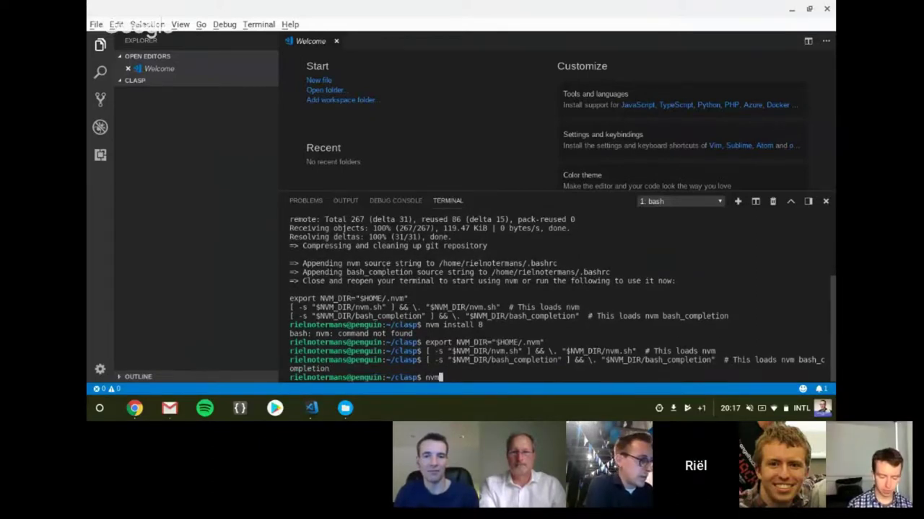
pyautogui.press('Return')
pyautogui.write('nvm install 8')
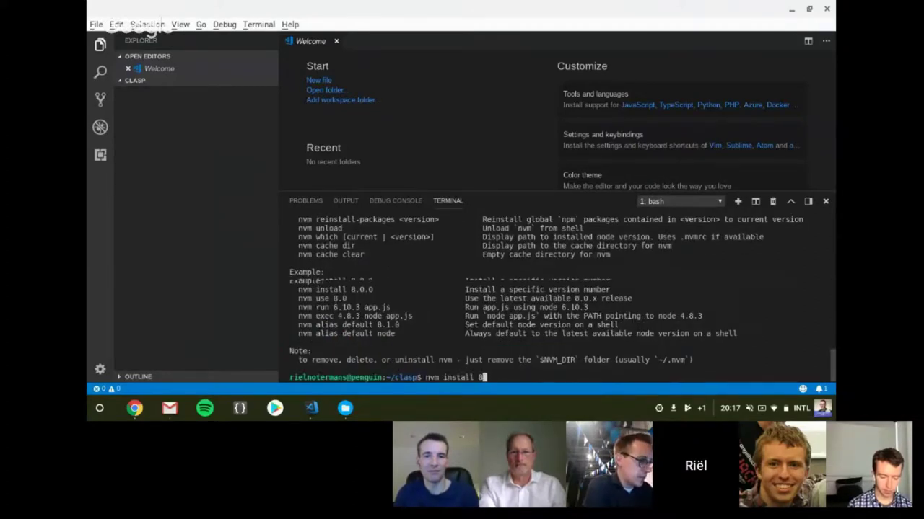
pyautogui.press('Return')
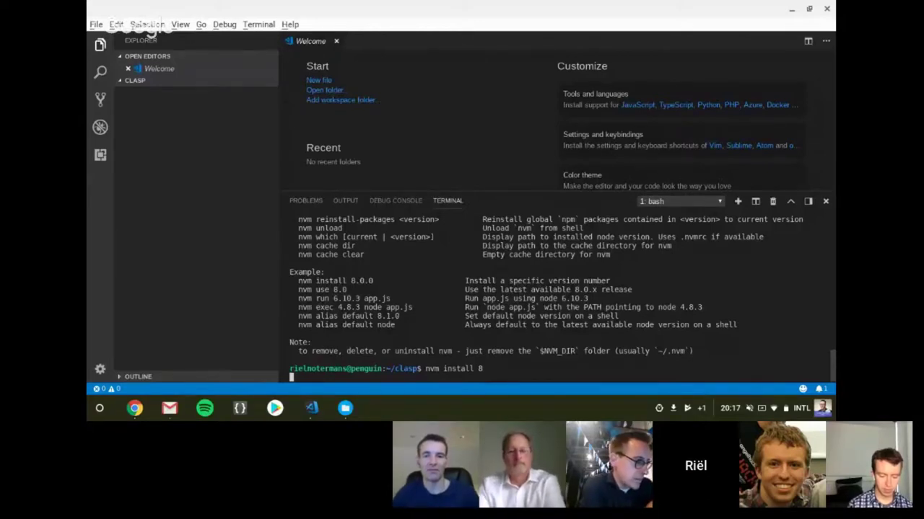
pyautogui.click(135, 408)
pyautogui.scroll(1, 462, 216)
pyautogui.scroll(-1, 462, 217)
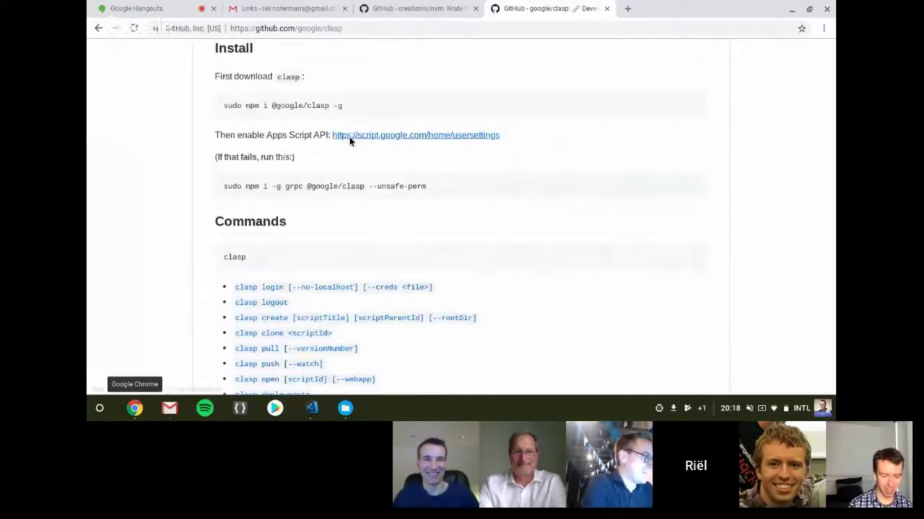
pyautogui.tripleClick(335, 105)
pyautogui.click(335, 105)
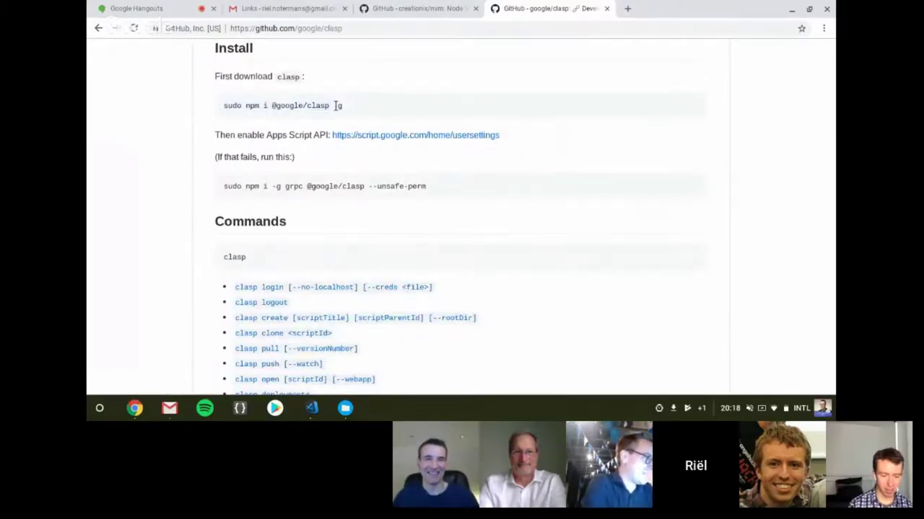
pyautogui.tripleClick(335, 106)
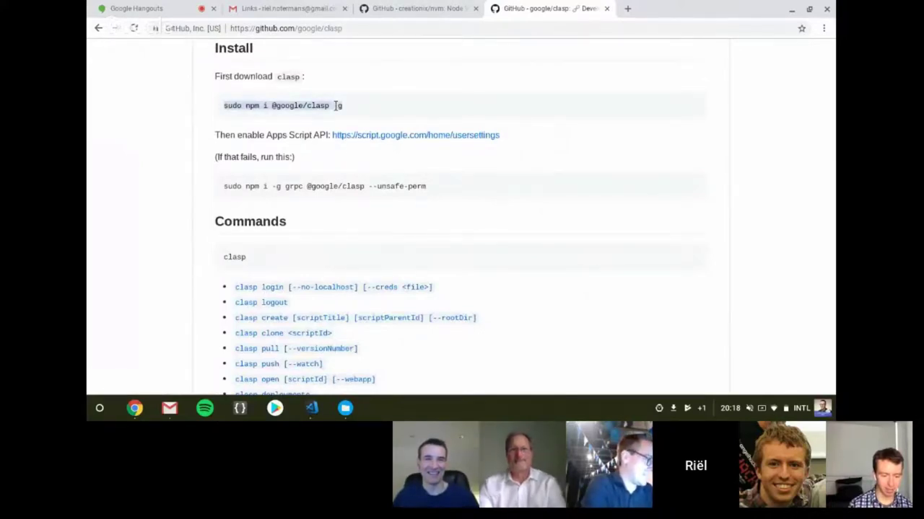
pyautogui.click(311, 409)
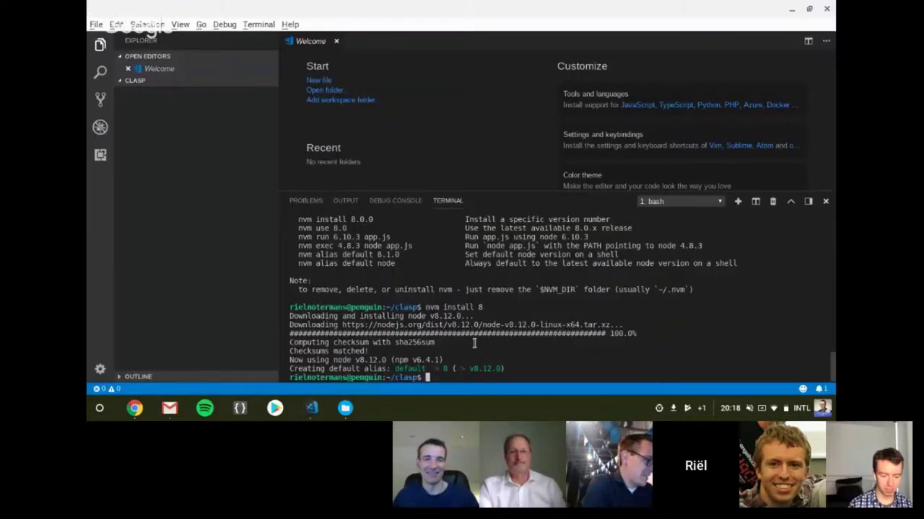
pyautogui.hotkey('ctrl', 'shift', 'v')
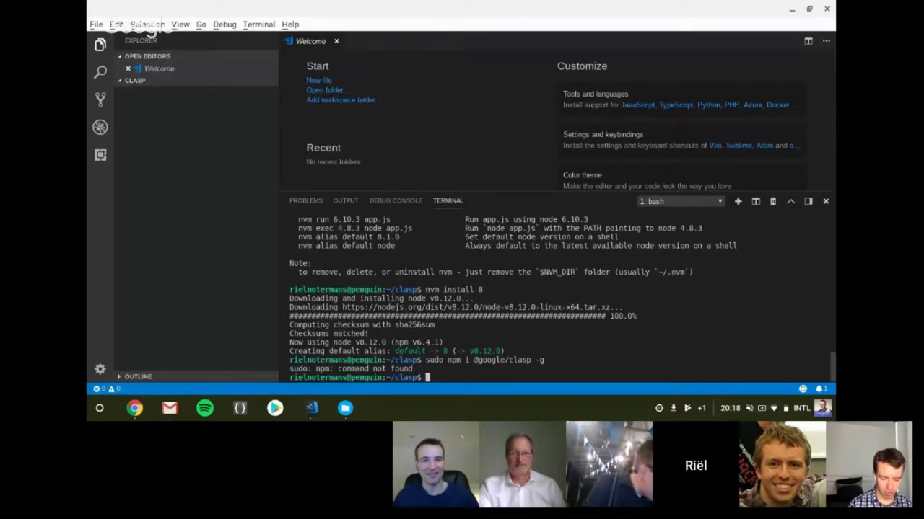
pyautogui.write('npm i')
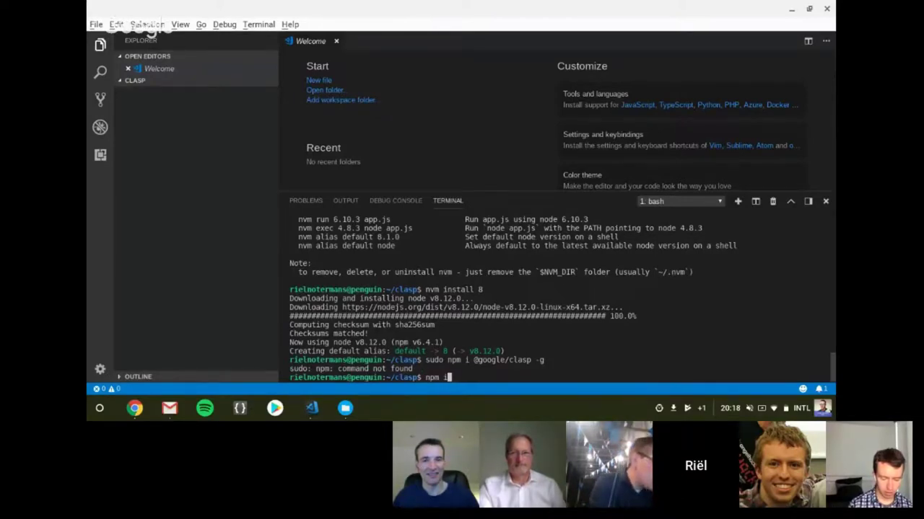
pyautogui.write(' @google/clasp')
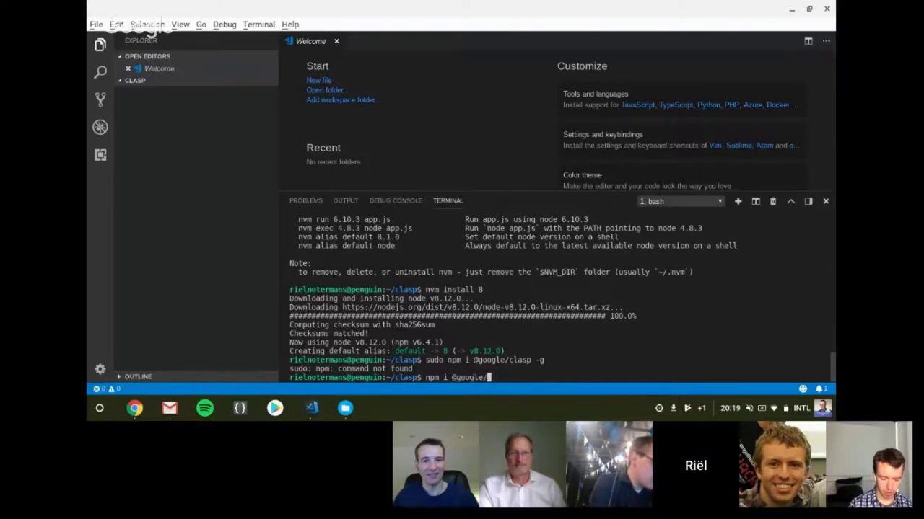